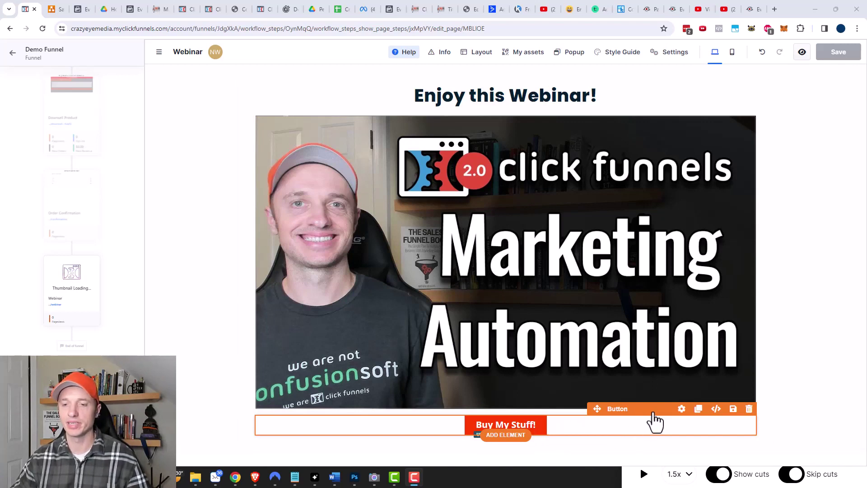
Step: Hide the Buy My Stuff! button on all devices
click(682, 409)
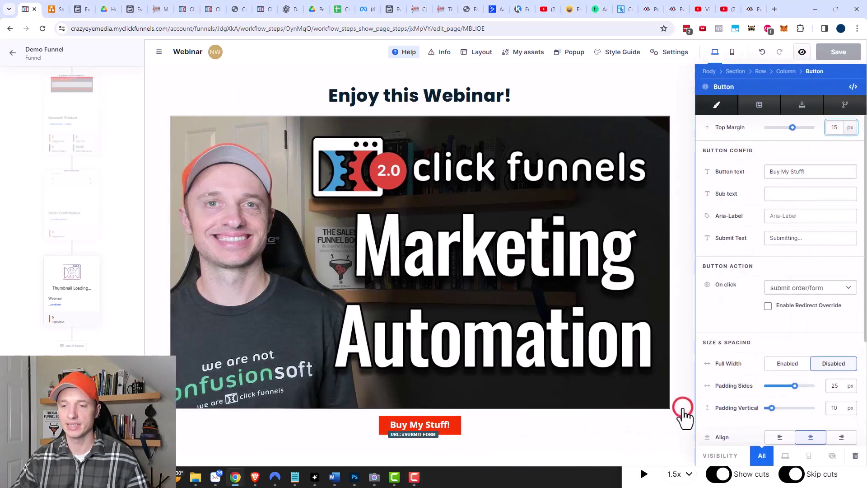
click(833, 456)
click(580, 433)
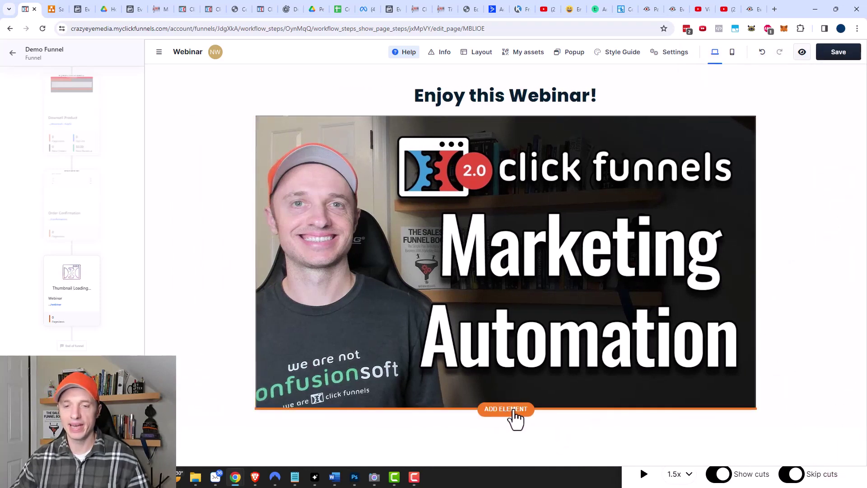
Step: Add a Countdown element below the webinar video and open its timer settings
click(505, 409)
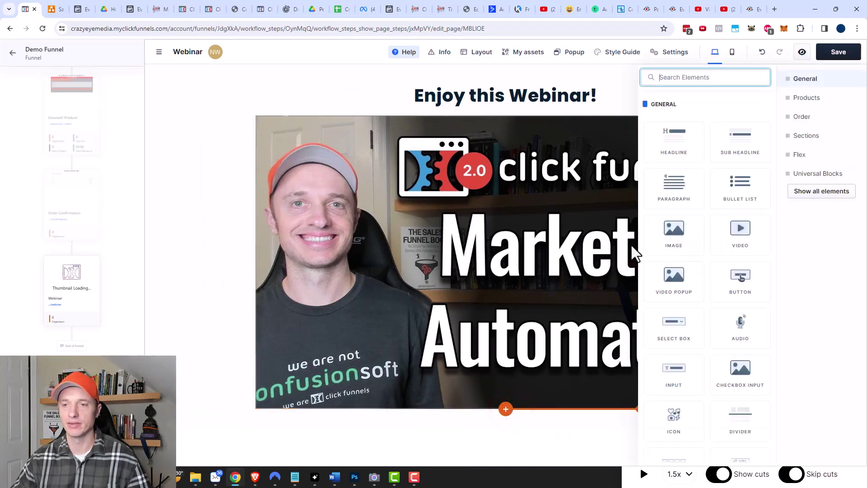
text(count)
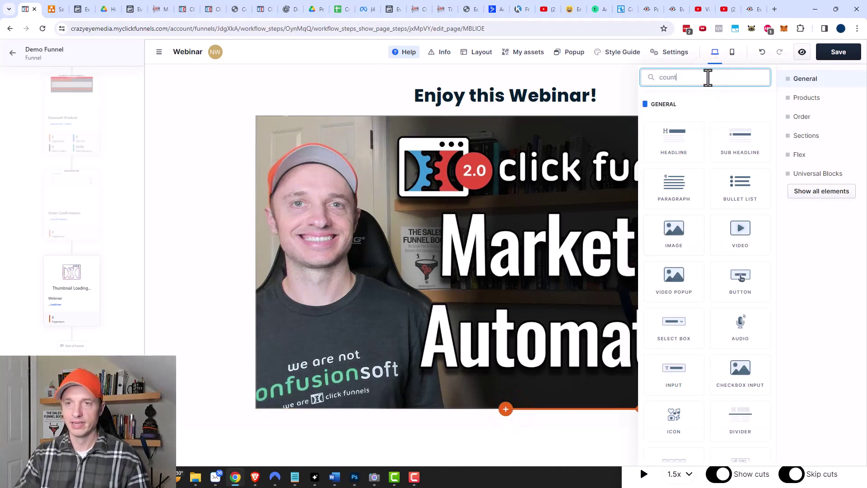
click(679, 131)
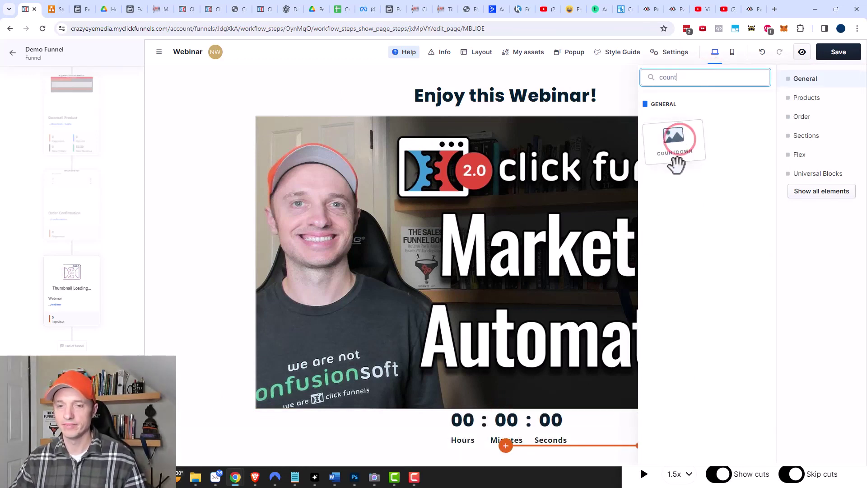
click(572, 435)
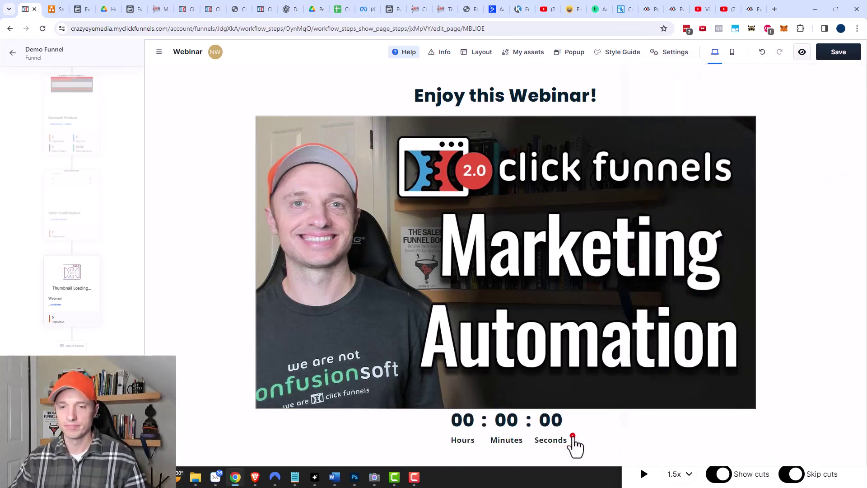
click(681, 401)
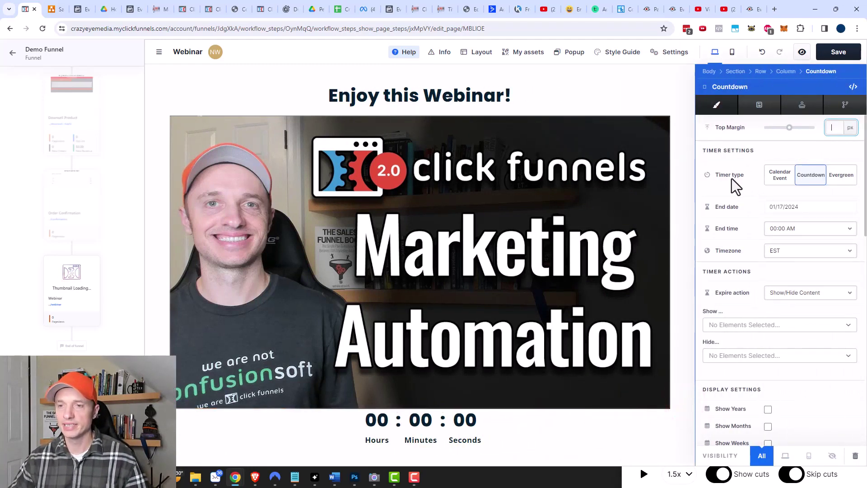
Step: Make the countdown an Evergreen timer that resets on page load and runs 10 seconds
click(842, 178)
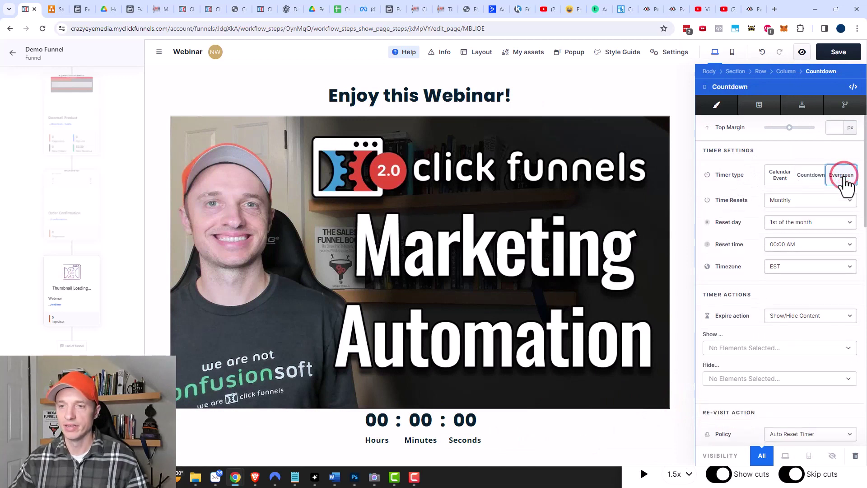
click(781, 200)
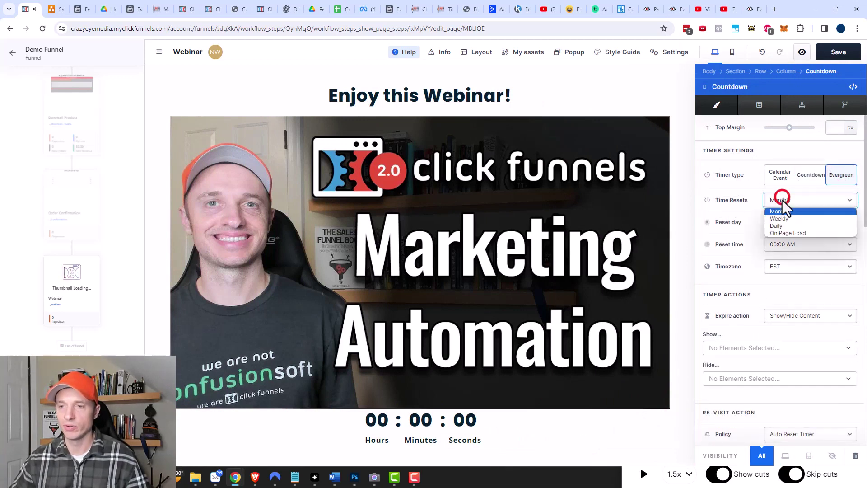
click(786, 232)
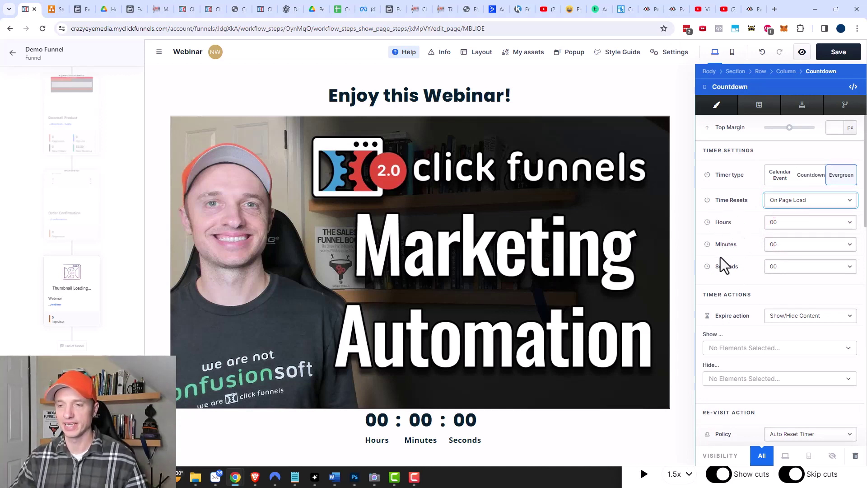
click(786, 268)
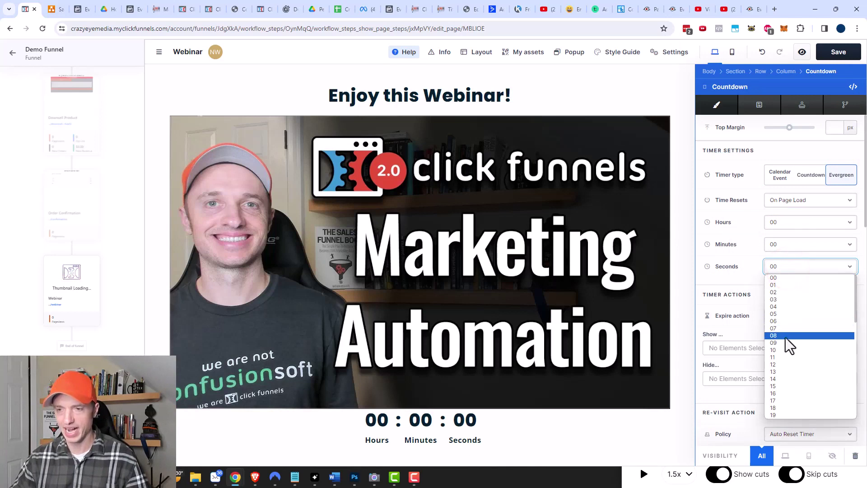
click(785, 351)
click(749, 266)
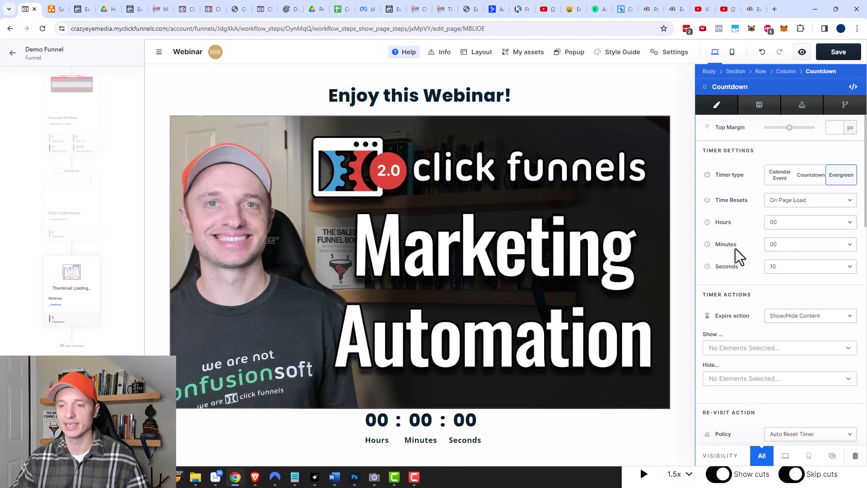
scroll(735, 248, down, 1)
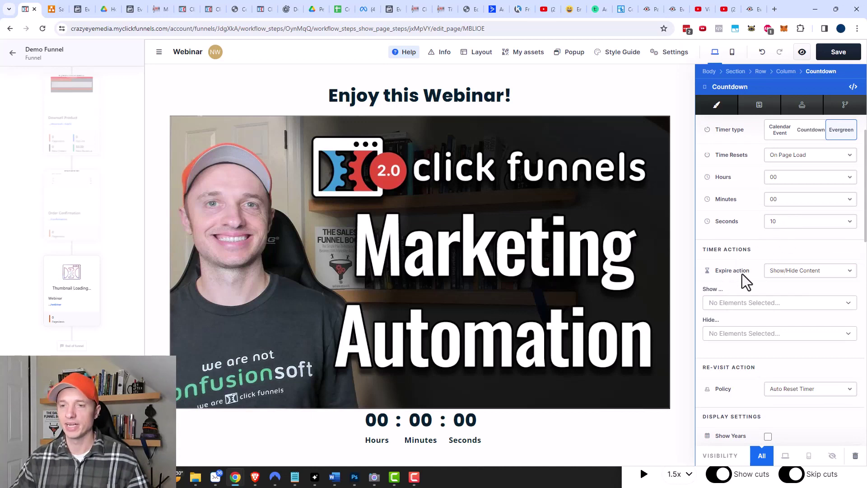
Step: Set the timer's expire action to show the Button element
click(764, 304)
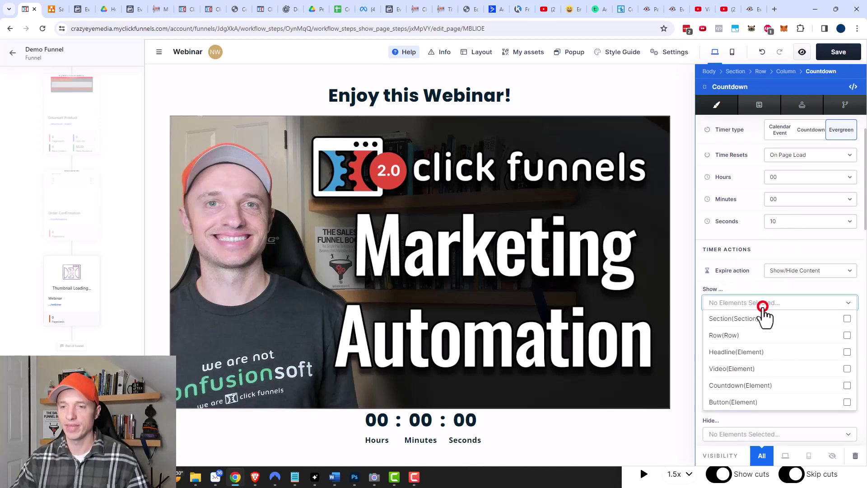
scroll(781, 362, down, 1)
click(847, 359)
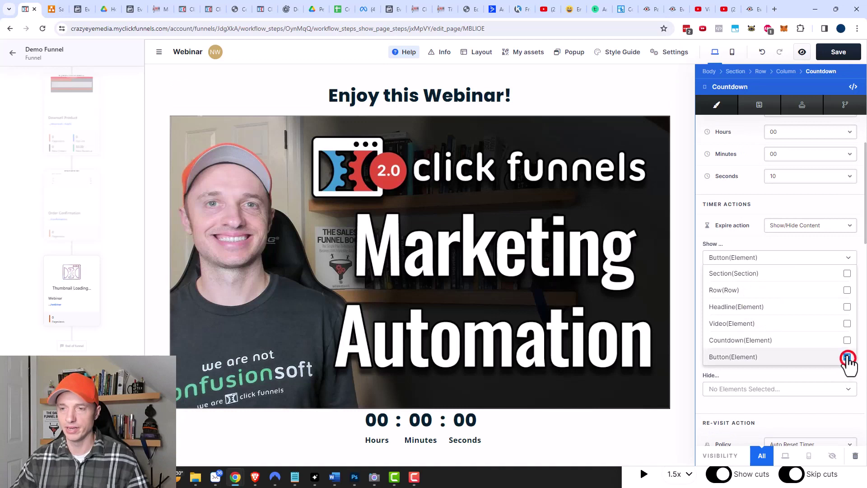
click(741, 242)
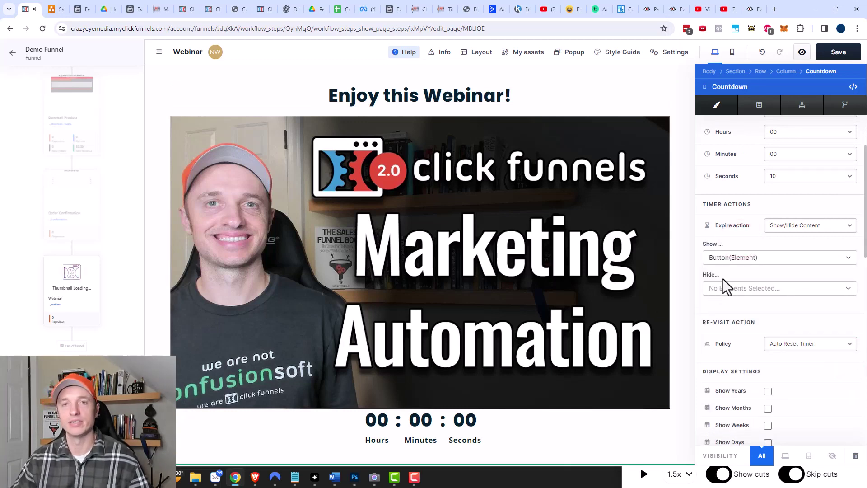
scroll(737, 316, down, 1)
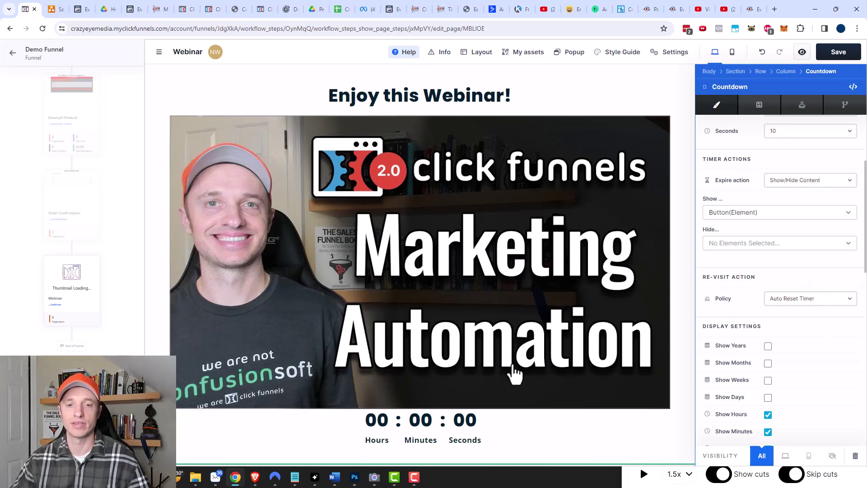
Step: Set the countdown's re-visit policy to Never Expires
click(794, 298)
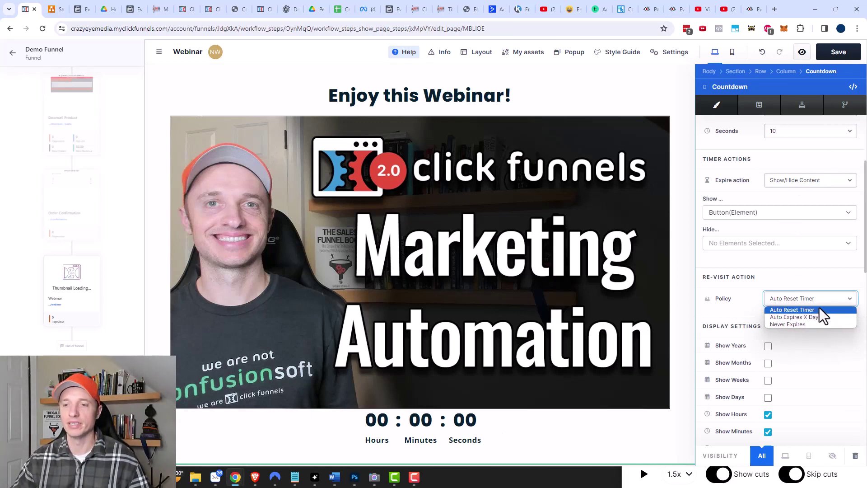
click(801, 325)
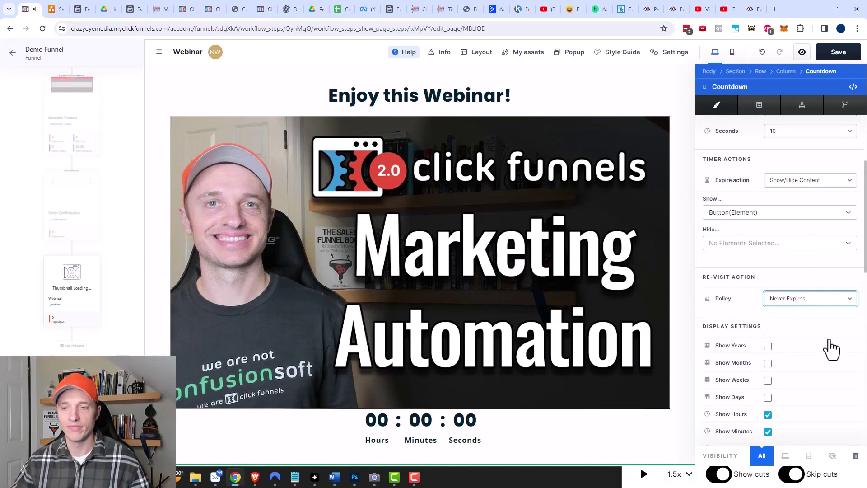
click(837, 365)
scroll(837, 364, down, 1)
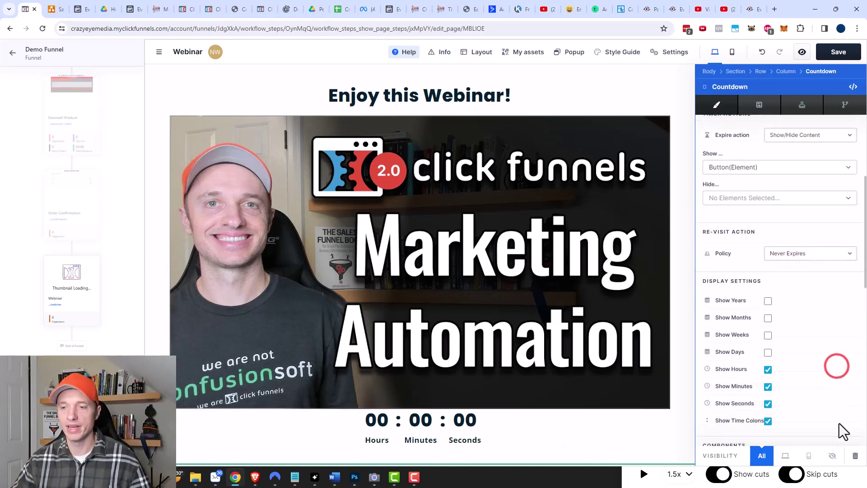
Step: Hide the countdown on all devices, save the Webinar page, and preview it
click(832, 456)
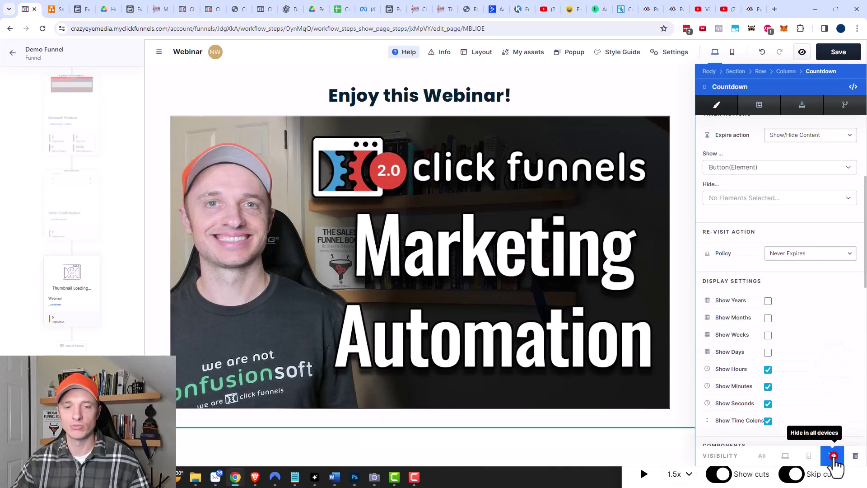
click(575, 435)
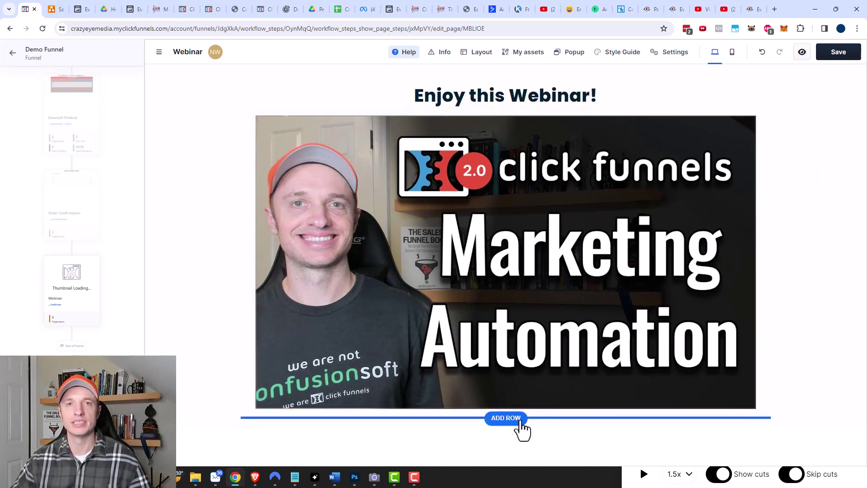
click(843, 53)
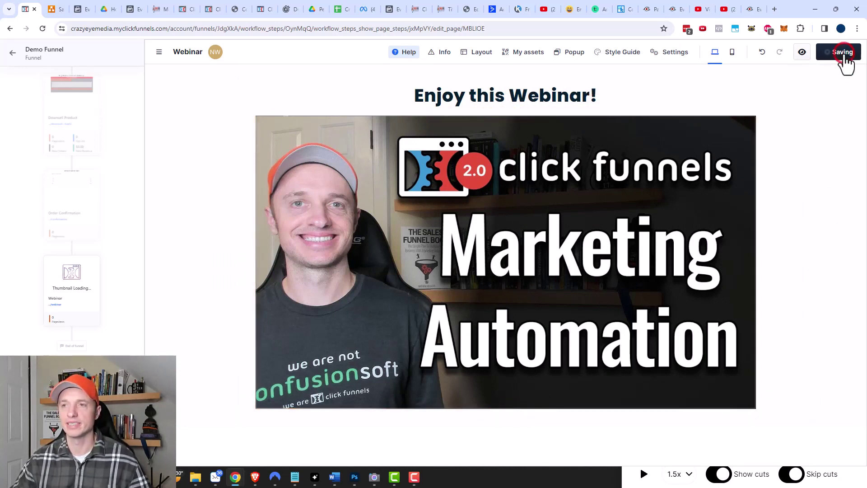
click(802, 51)
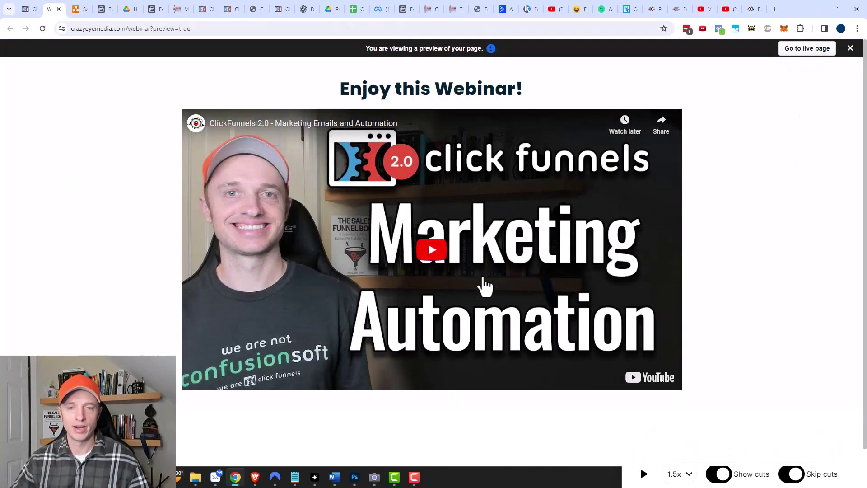
Step: Reload the preview to confirm Buy My Stuff! appears after 10 seconds, then return to the editor
scroll(465, 294, down, 1)
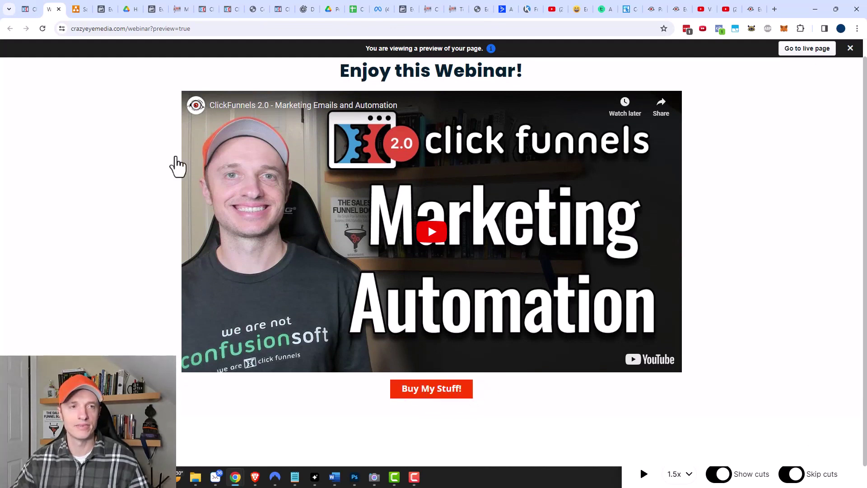
click(43, 29)
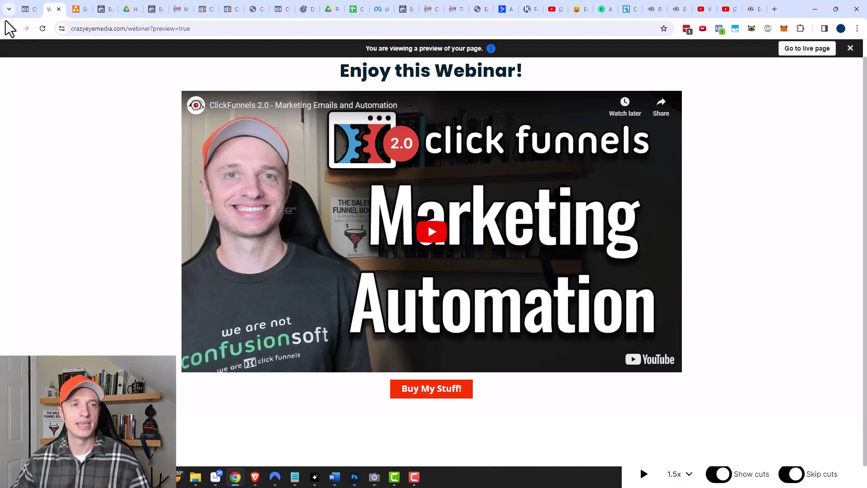
click(31, 9)
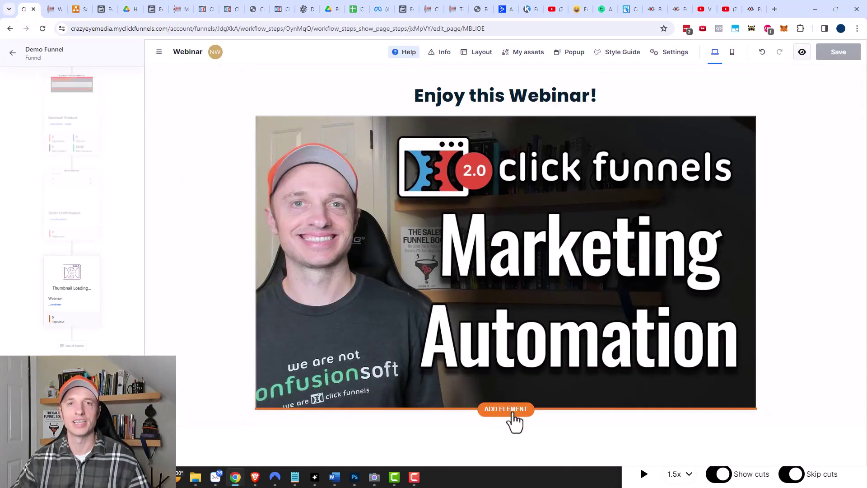
Step: Check the Countdown's visibility in Layout and keep it hidden on all devices
click(476, 53)
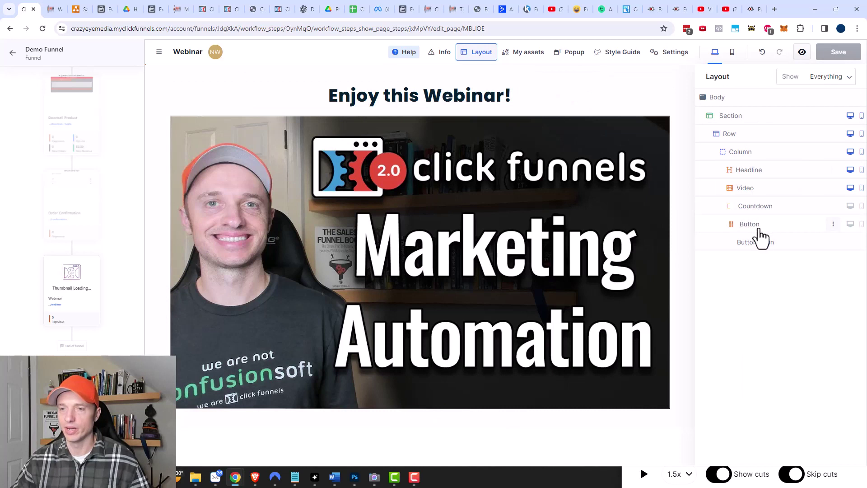
click(808, 207)
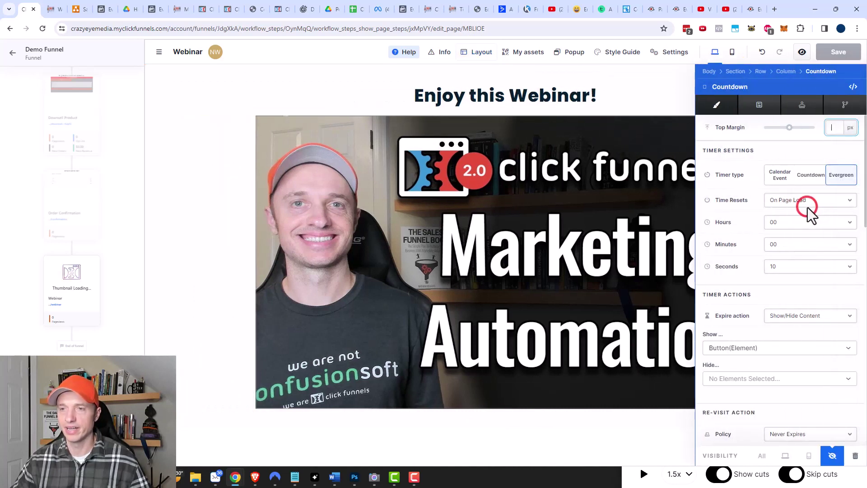
click(762, 455)
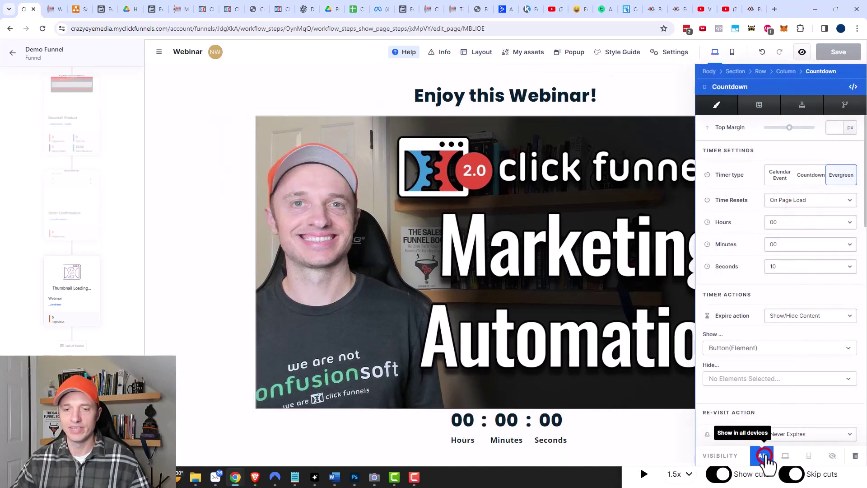
click(832, 455)
click(559, 419)
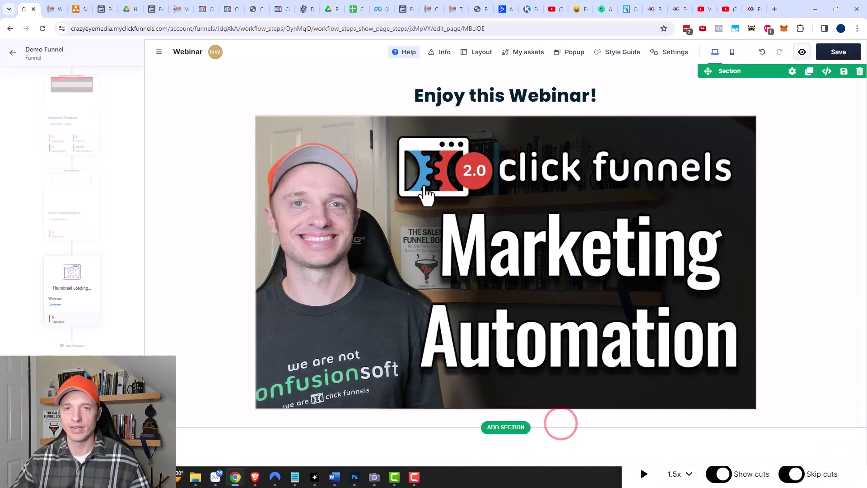
Step: Set the Buy My Stuff! button's visibility to All devices
click(478, 52)
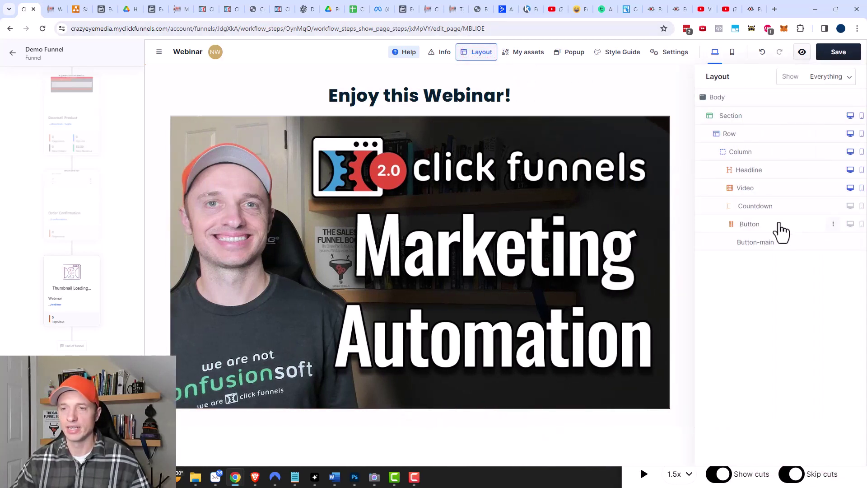
click(757, 230)
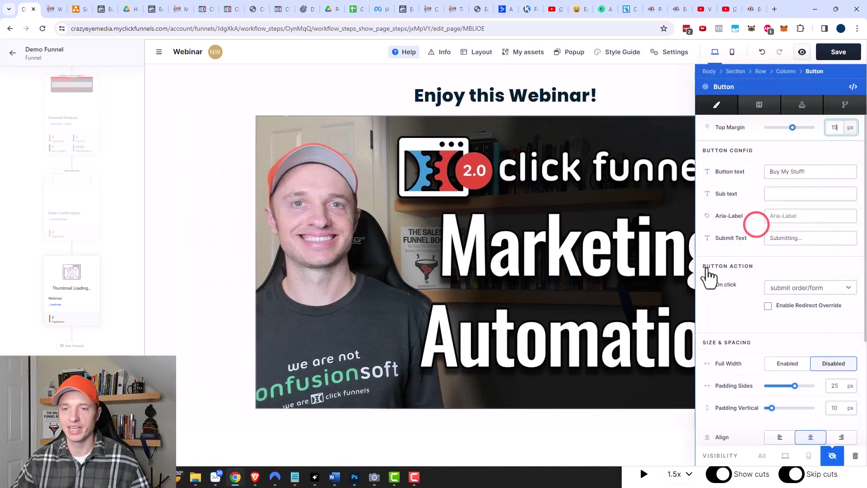
scroll(745, 287, down, 2)
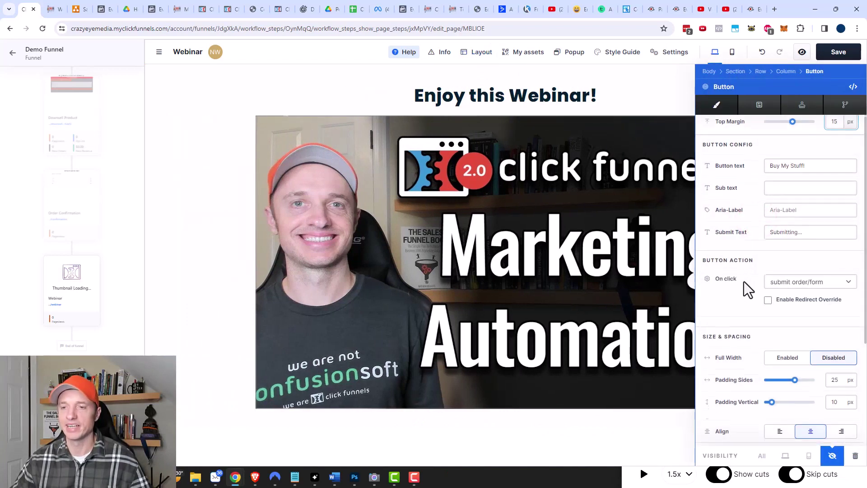
scroll(763, 326, down, 2)
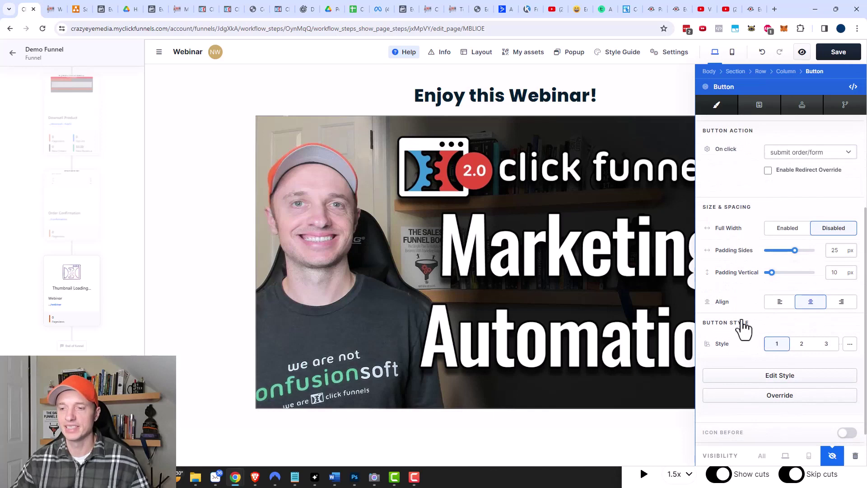
click(763, 456)
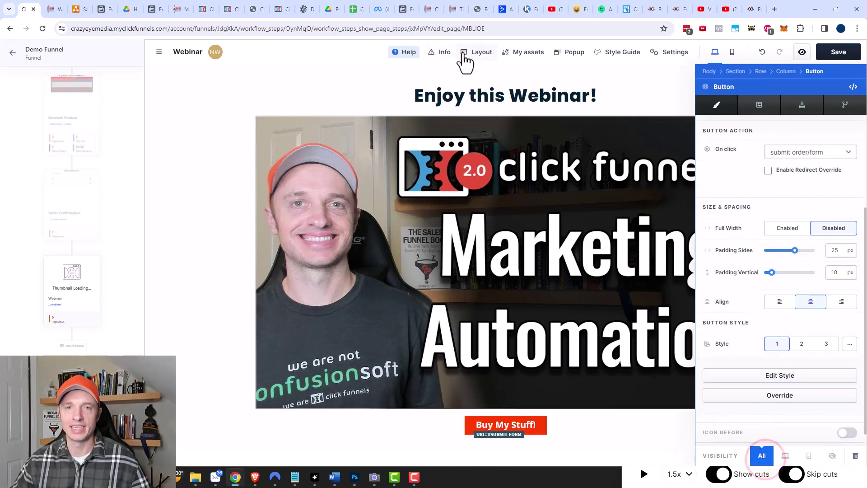